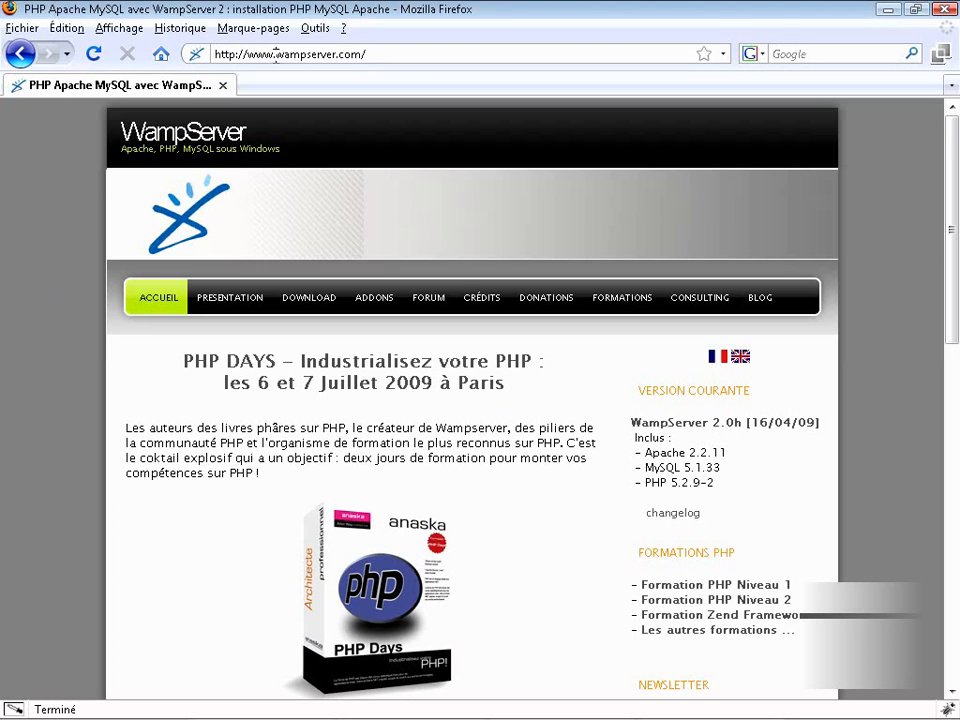
Download the WampServer 2.0h installer from the WampServer site and save the file WampServer2.0h.exe
scroll(583, 553, "down", 12)
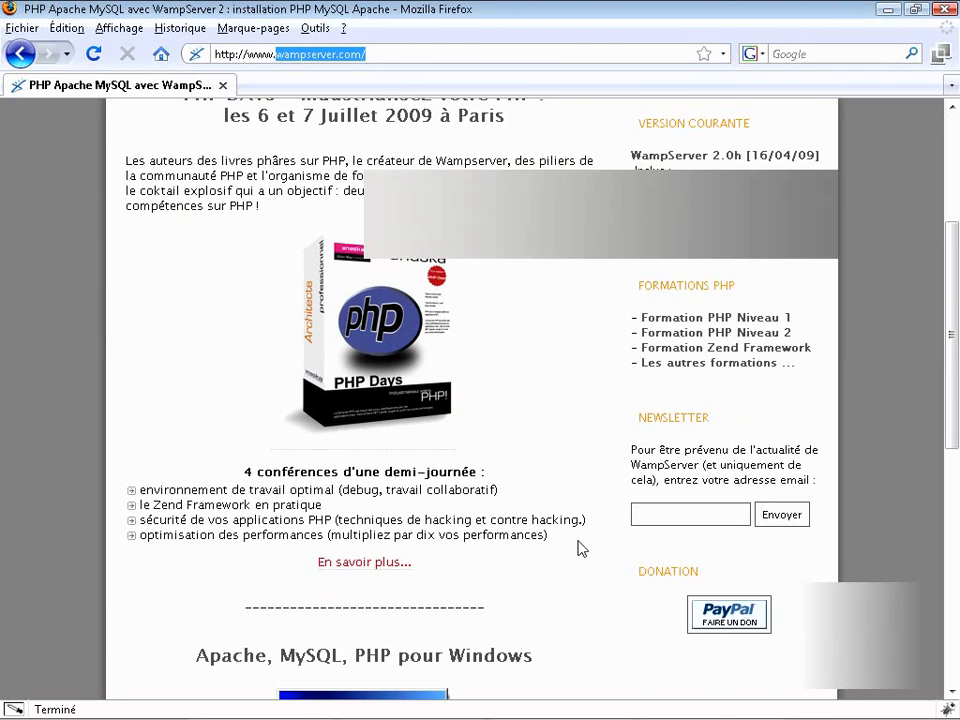
scroll(505, 447, "down", 3)
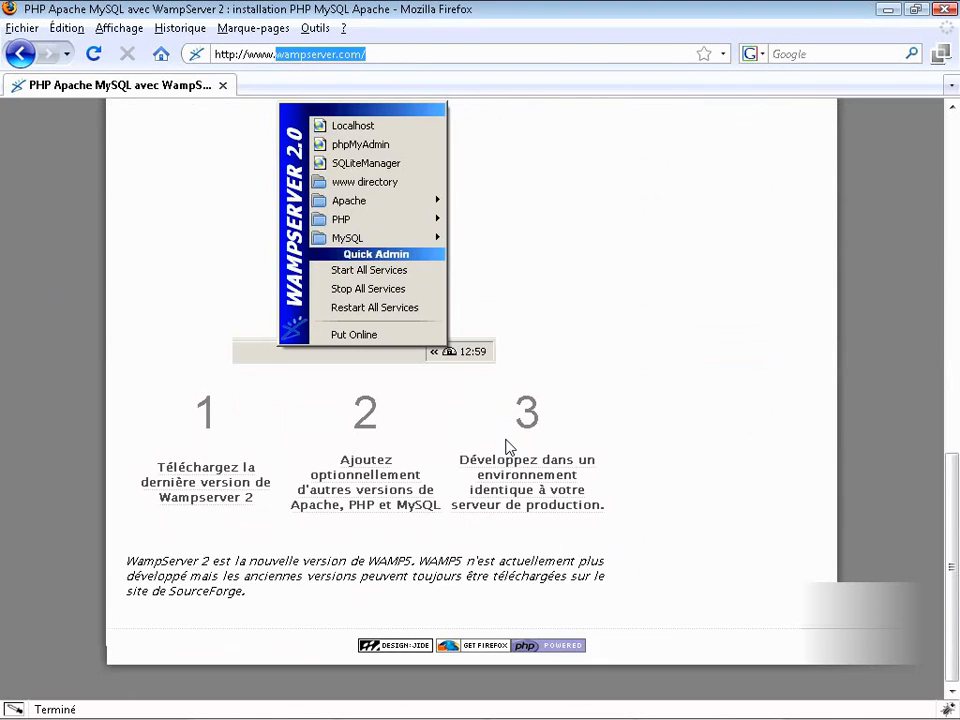
left_click(193, 492)
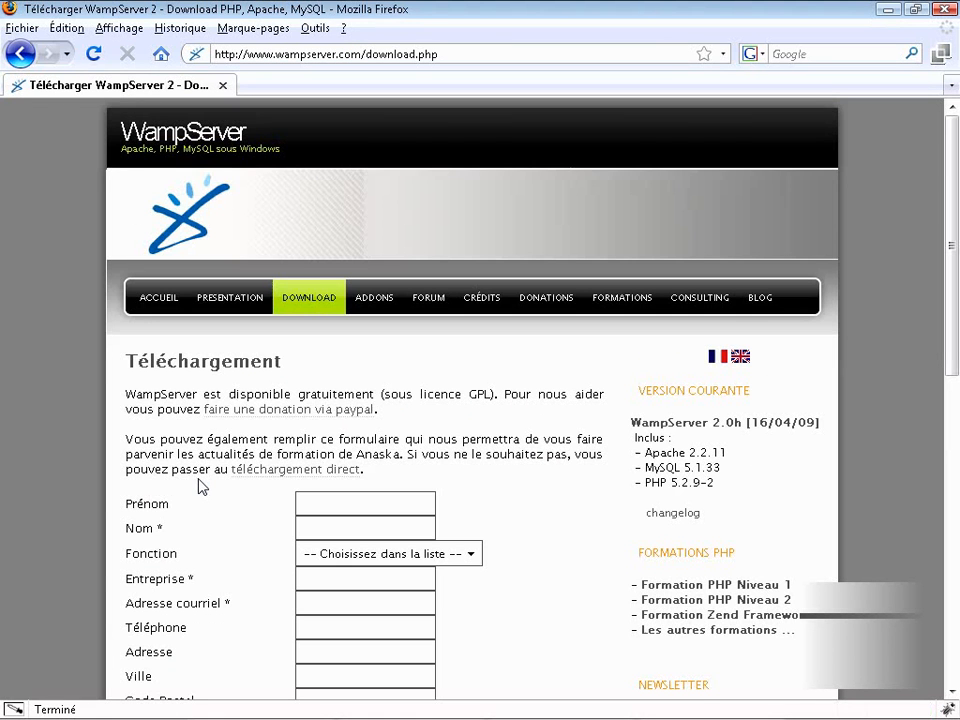
scroll(200, 487, "down", 9)
scroll(361, 364, "down", 2)
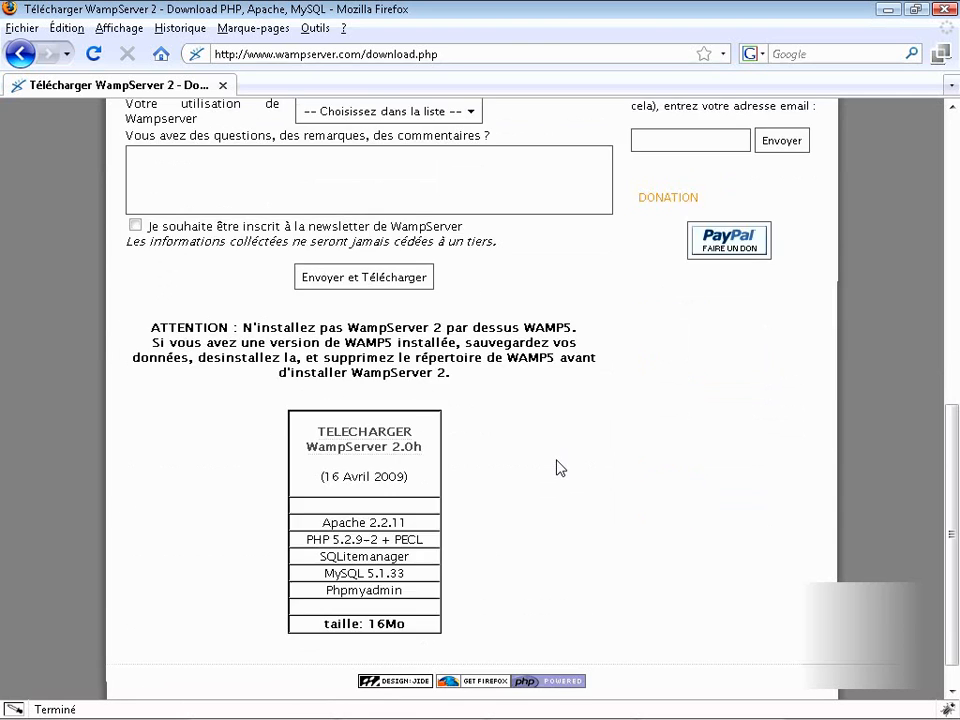
left_click(362, 449)
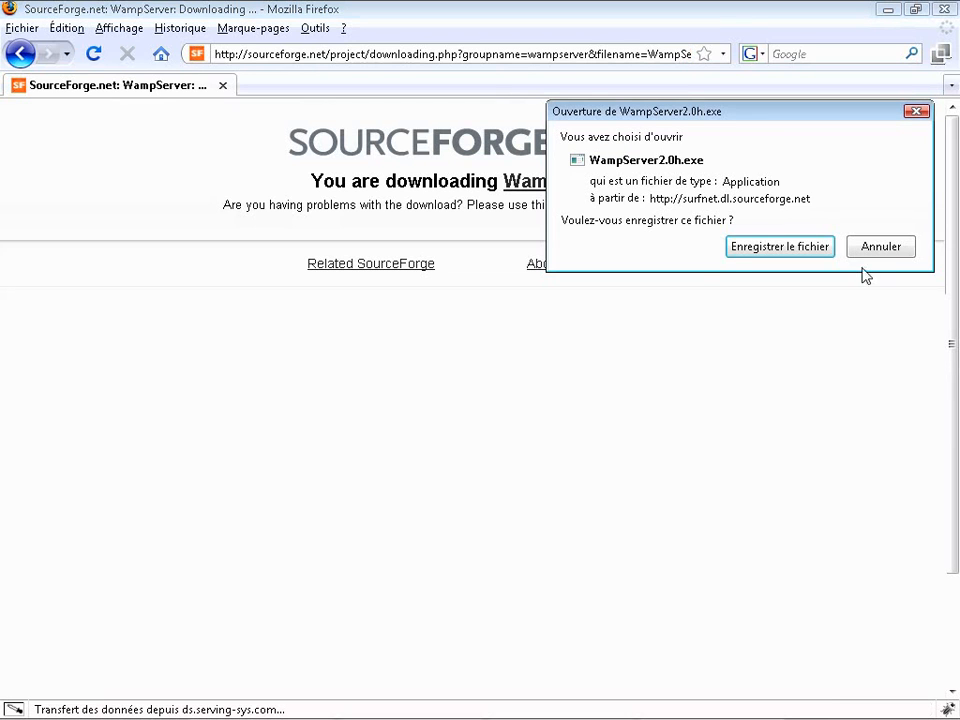
left_click(779, 247)
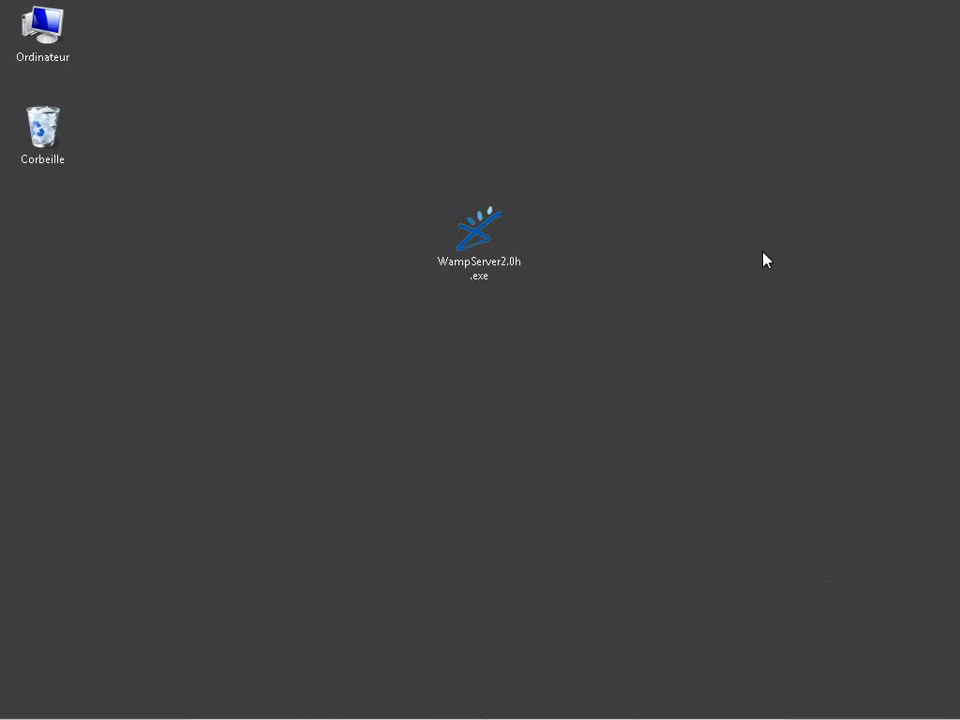
Run the downloaded WampServer2.0h.exe, agree to continue the installation and accept the license agreement
double_click(482, 255)
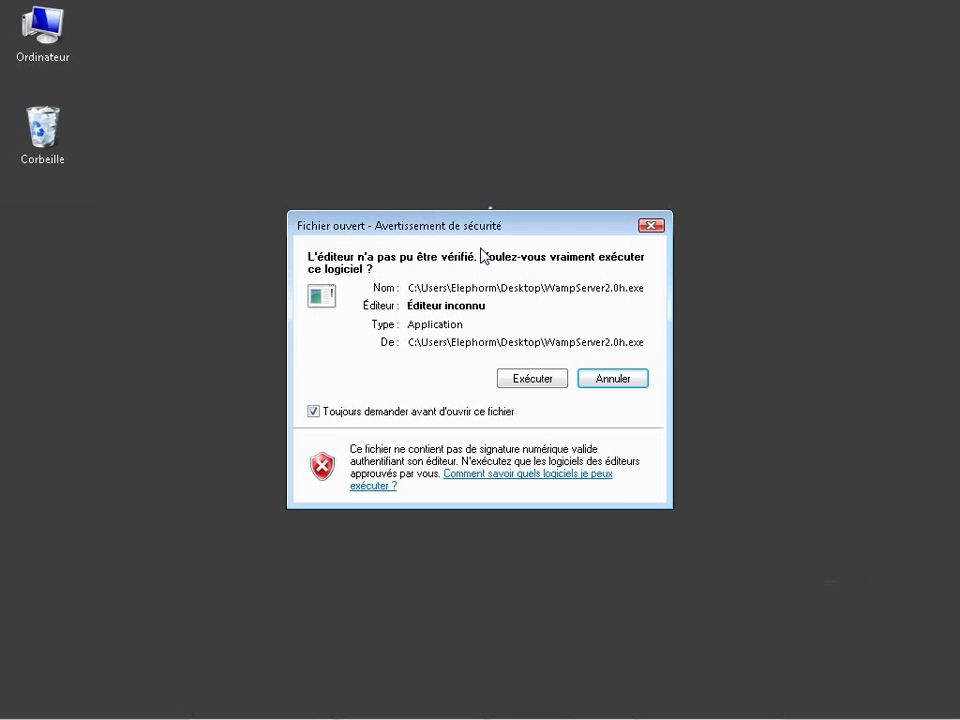
left_click(544, 381)
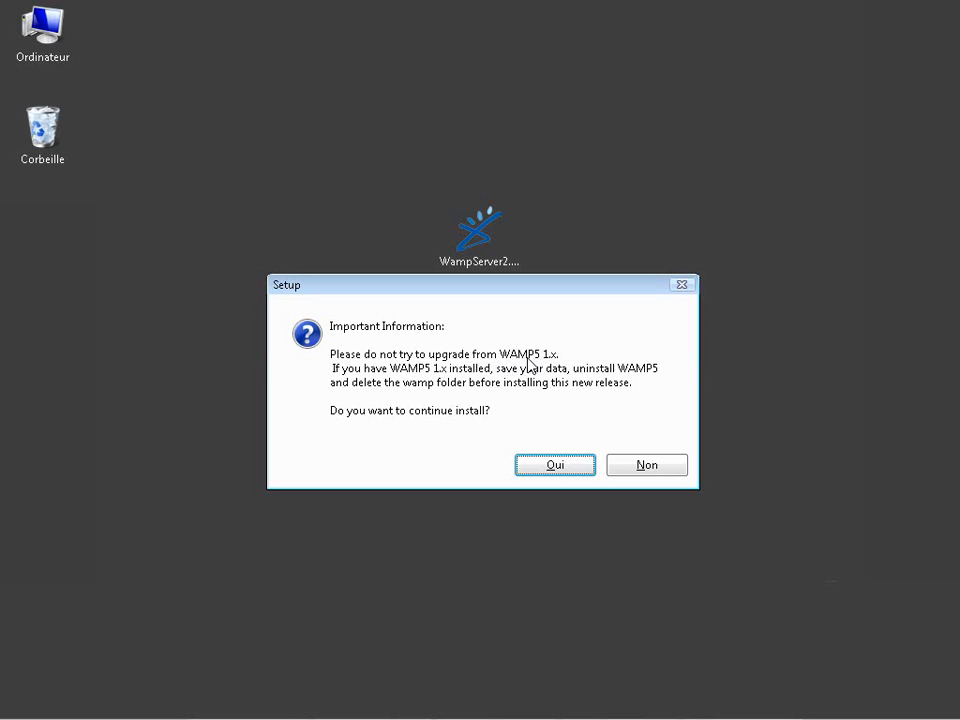
left_click(563, 470)
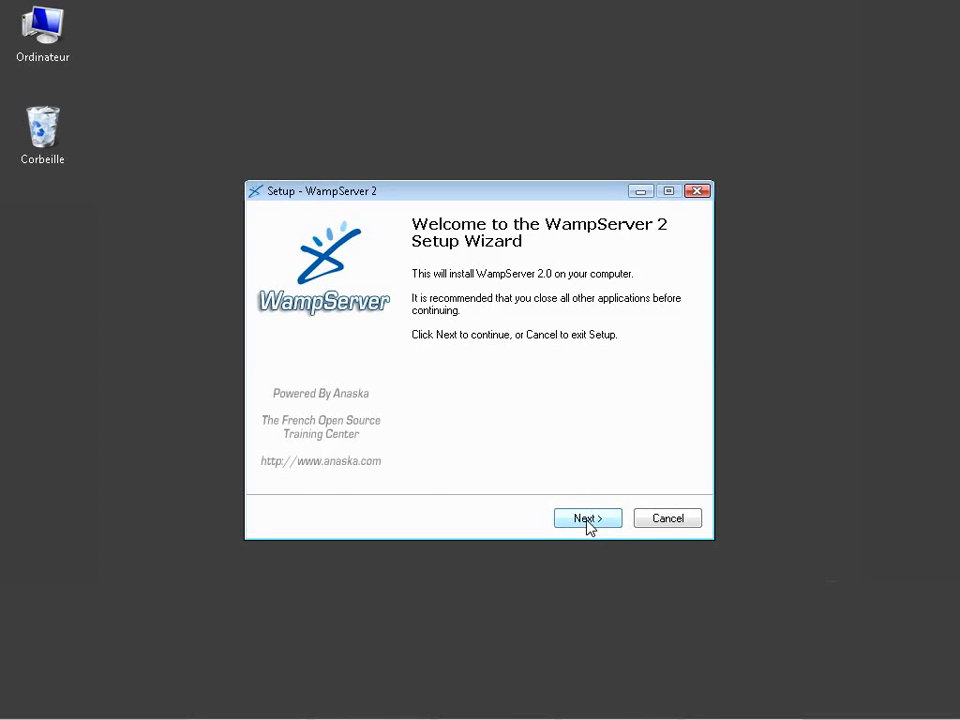
left_click(588, 520)
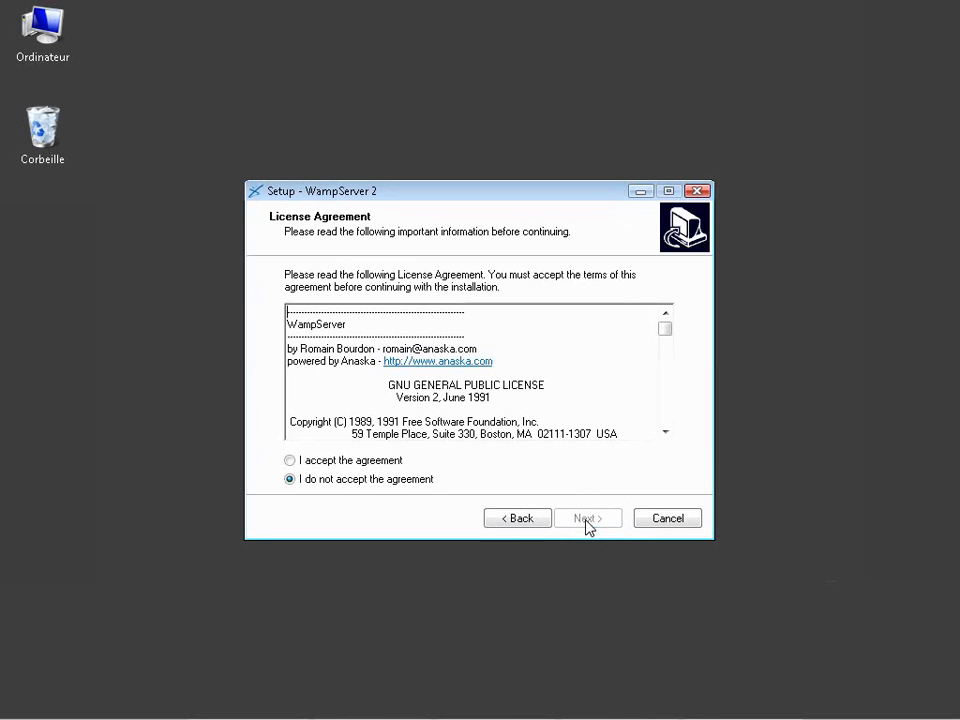
left_click(291, 461)
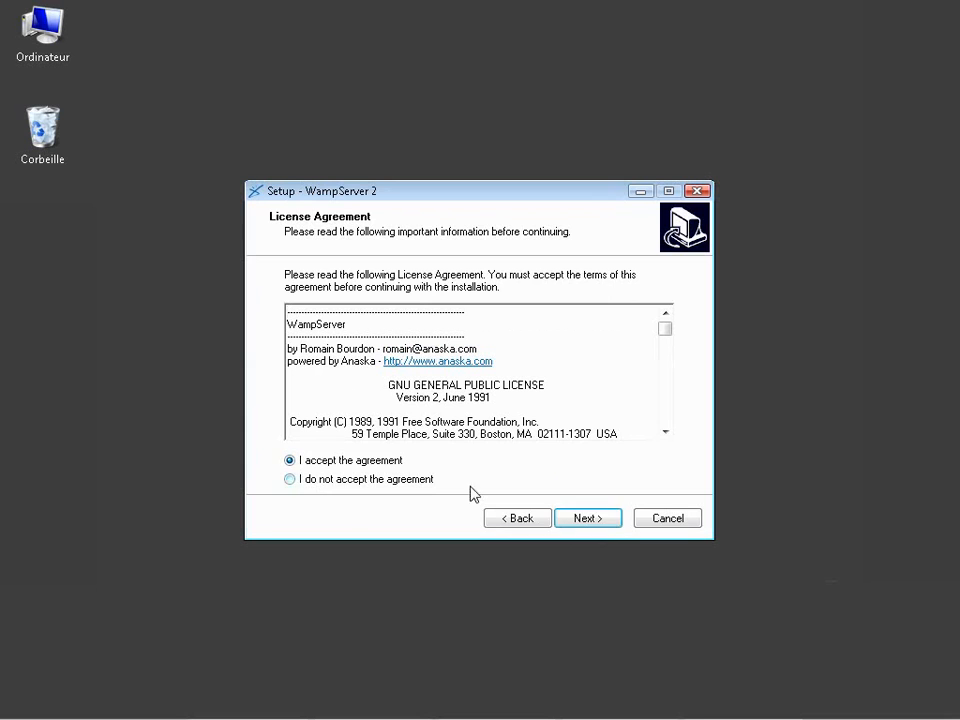
left_click(588, 519)
Set the WampServer 2 installation folder to c:\wampserver
left_click(331, 342)
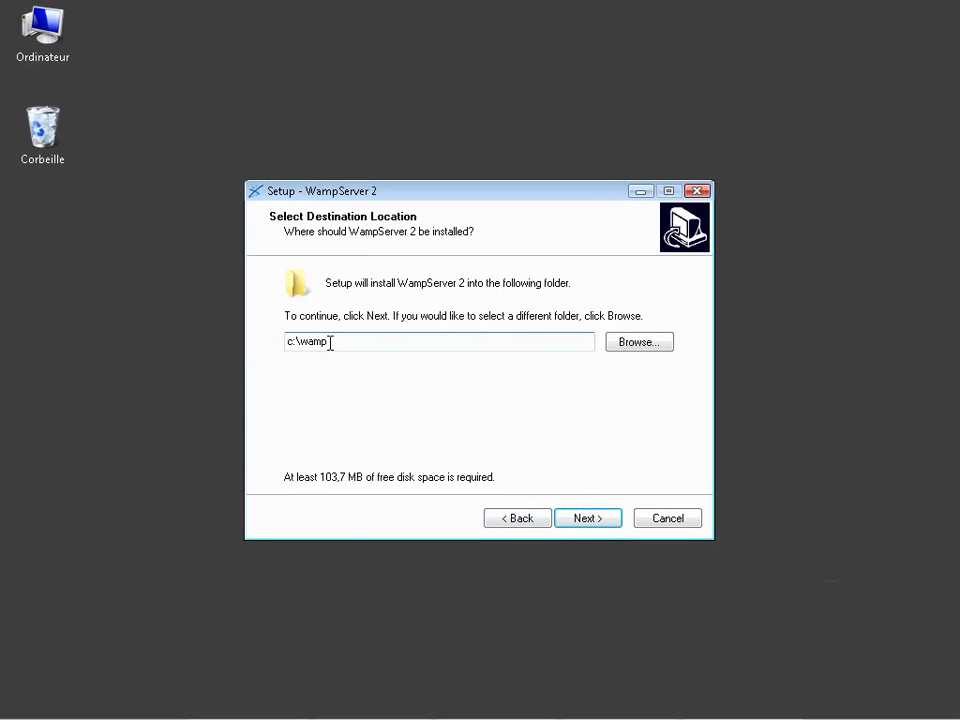
left_click_drag(300, 341, 341, 342)
type("wa")
left_click(598, 522)
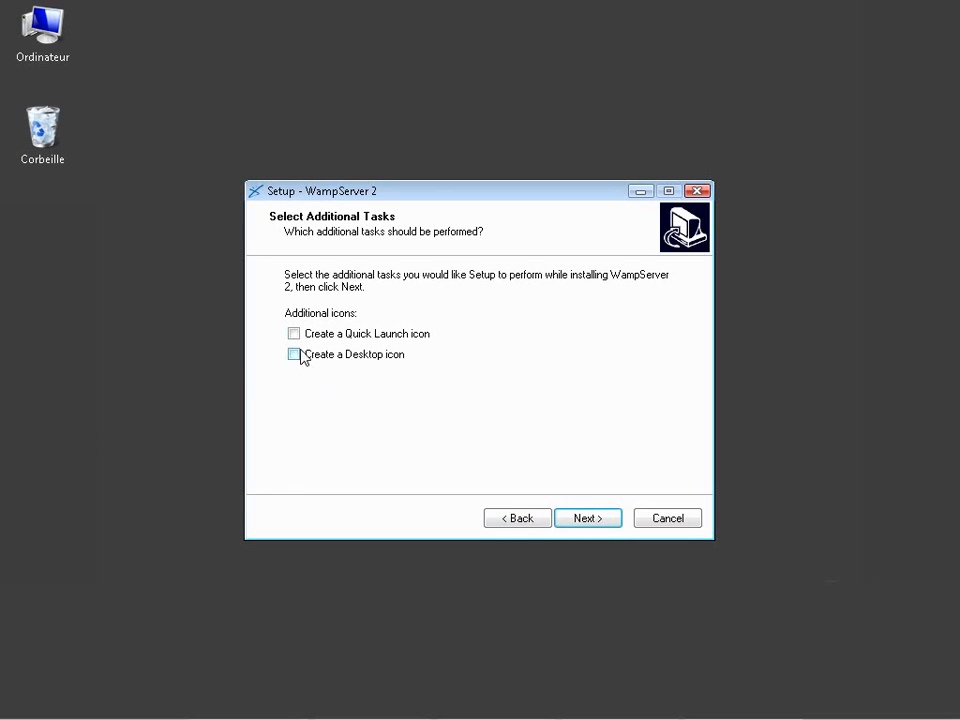
Enable the Quick Launch icon as an additional task and start the installation
left_click(294, 334)
left_click(590, 519)
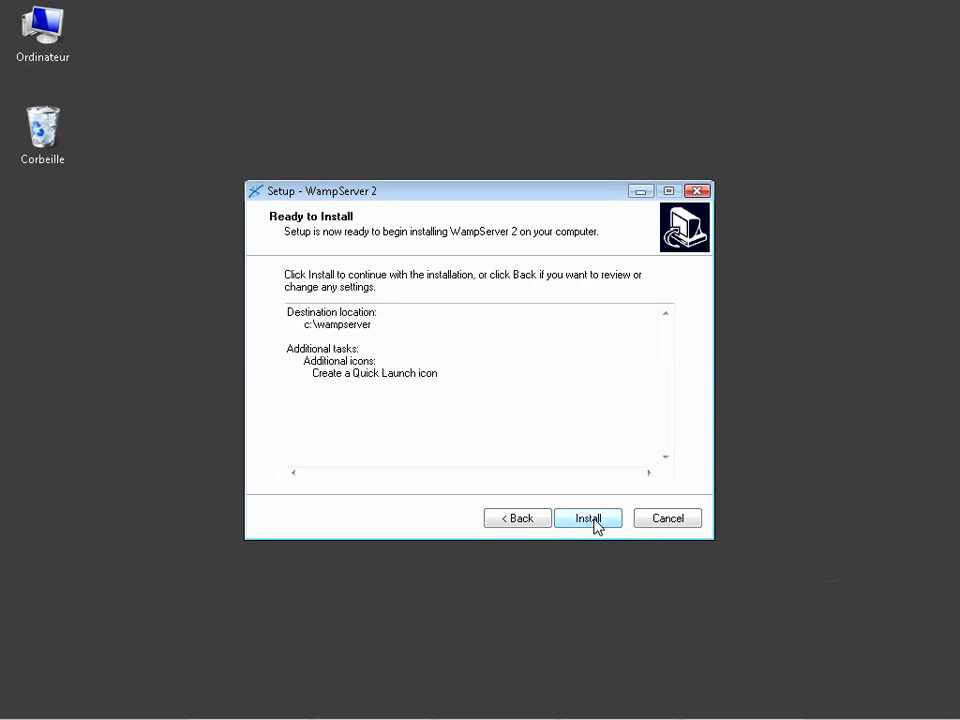
left_click(590, 519)
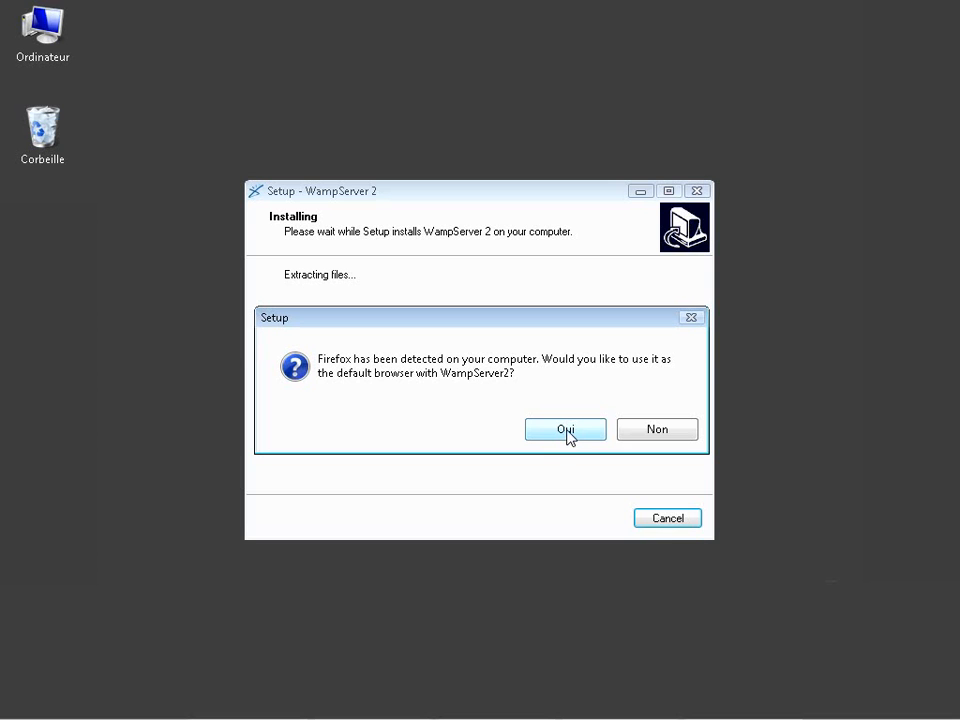
Finish the setup with Firefox as default browser, Apache HTTP Server unblocked, default PHP mail parameters and WampServer 2 set to launch
left_click(566, 430)
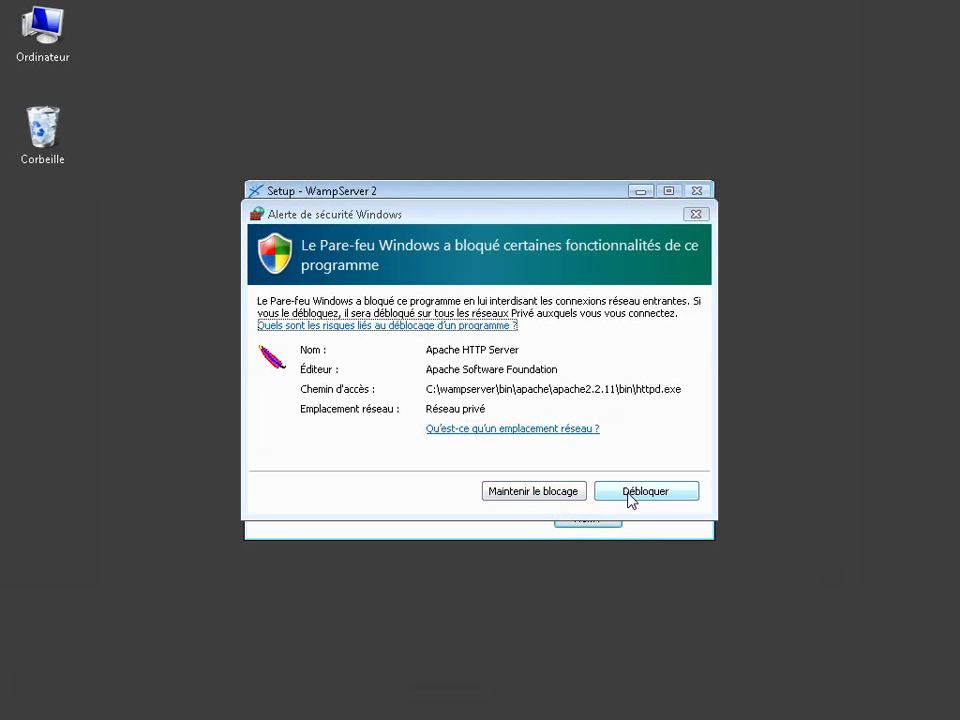
left_click(643, 492)
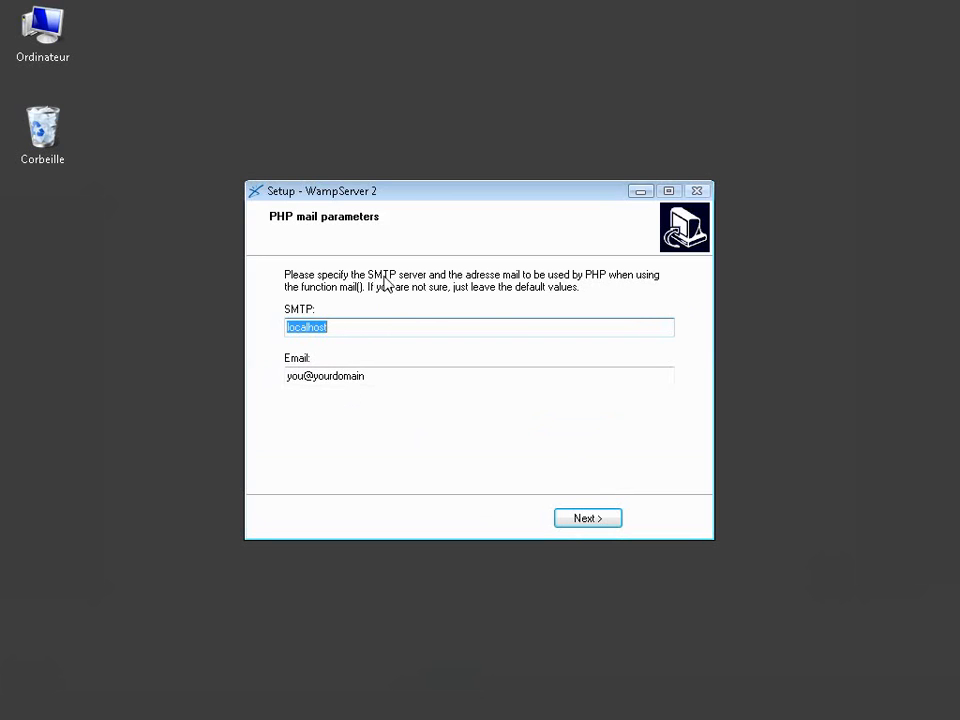
left_click(591, 520)
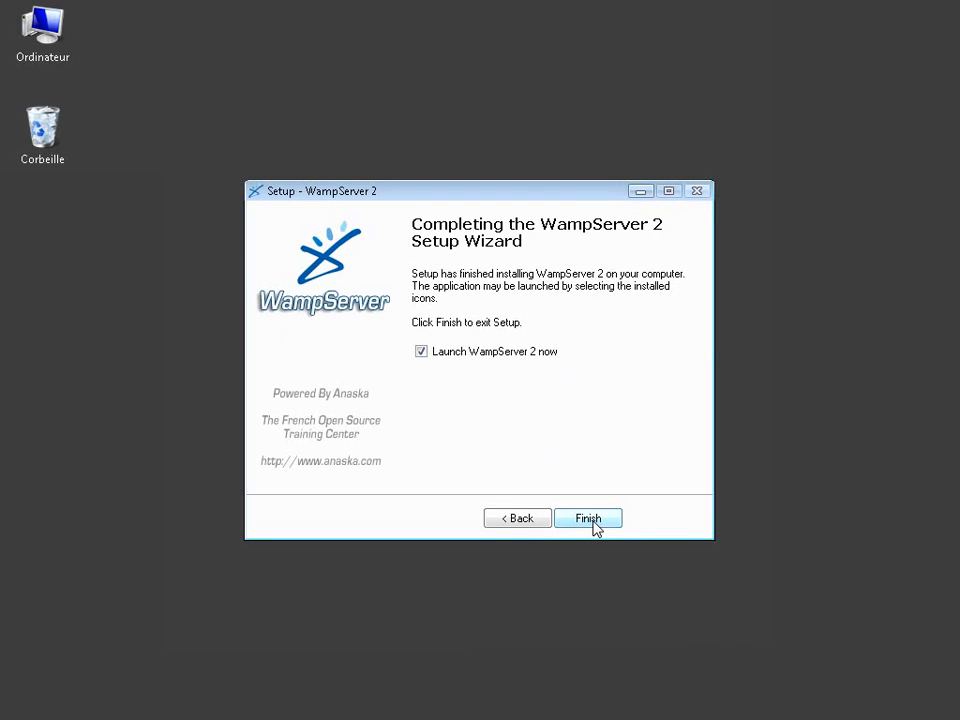
left_click(590, 519)
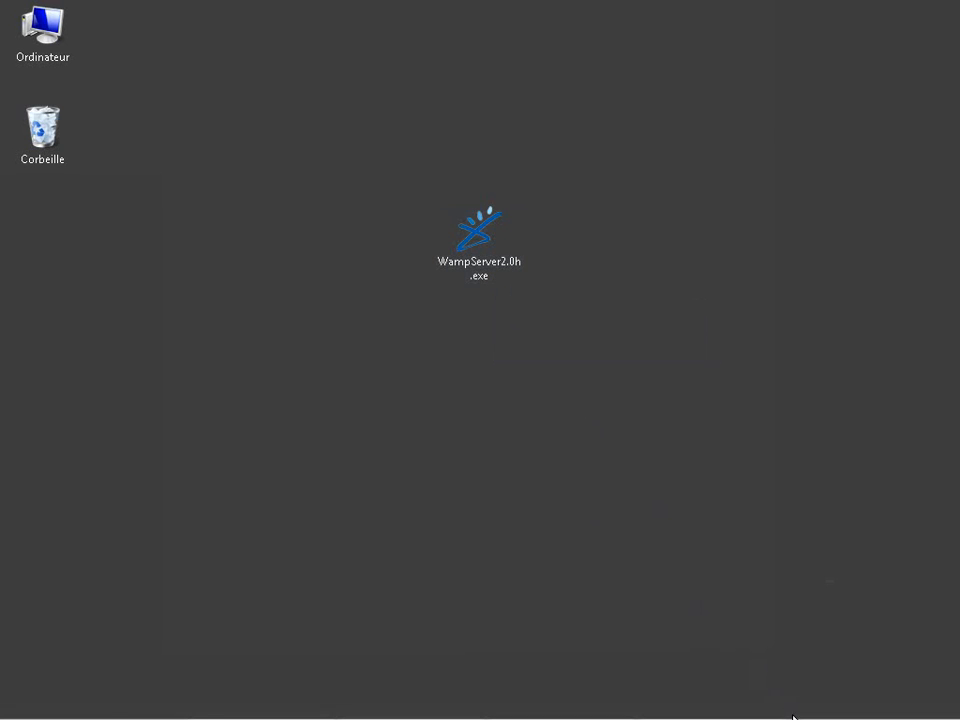
Open the Localhost page of the running WampServer in the browser
mouse_move(812, 712)
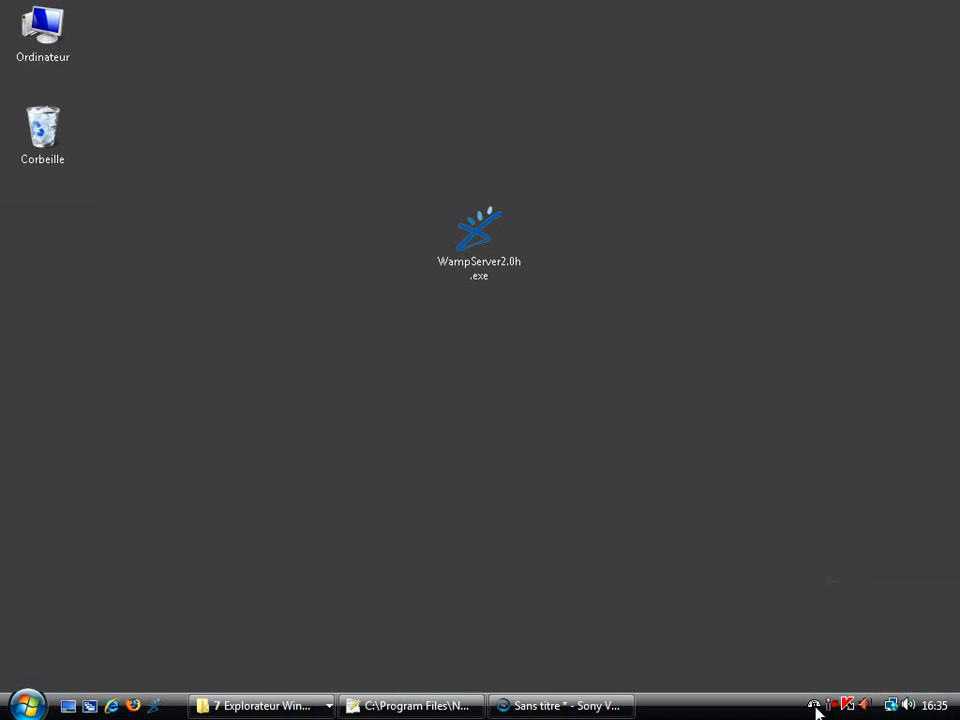
left_click(816, 709)
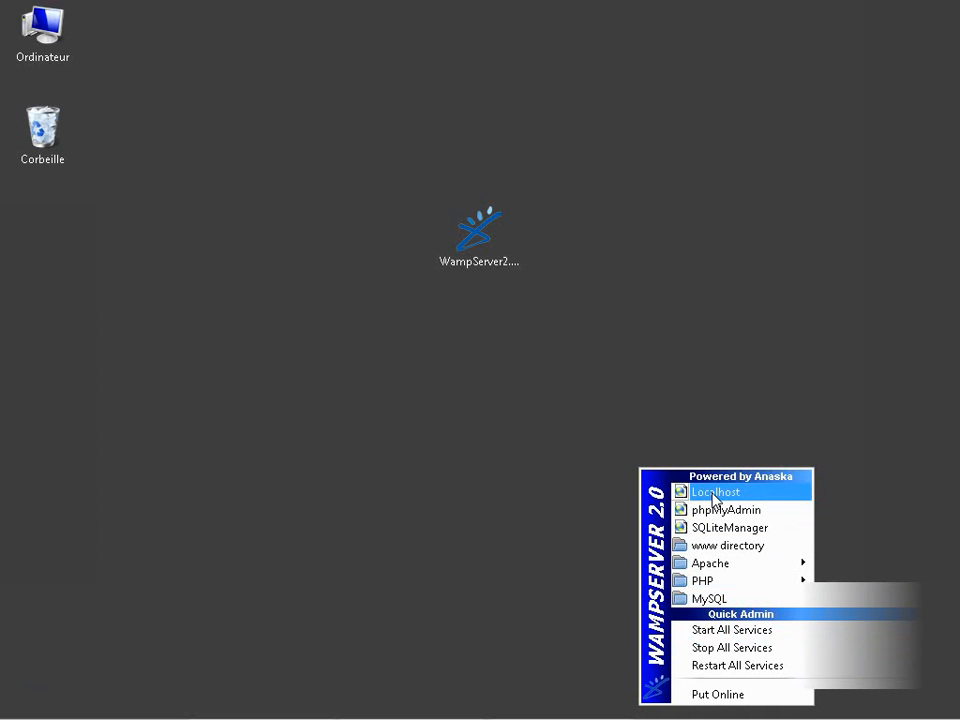
left_click(714, 494)
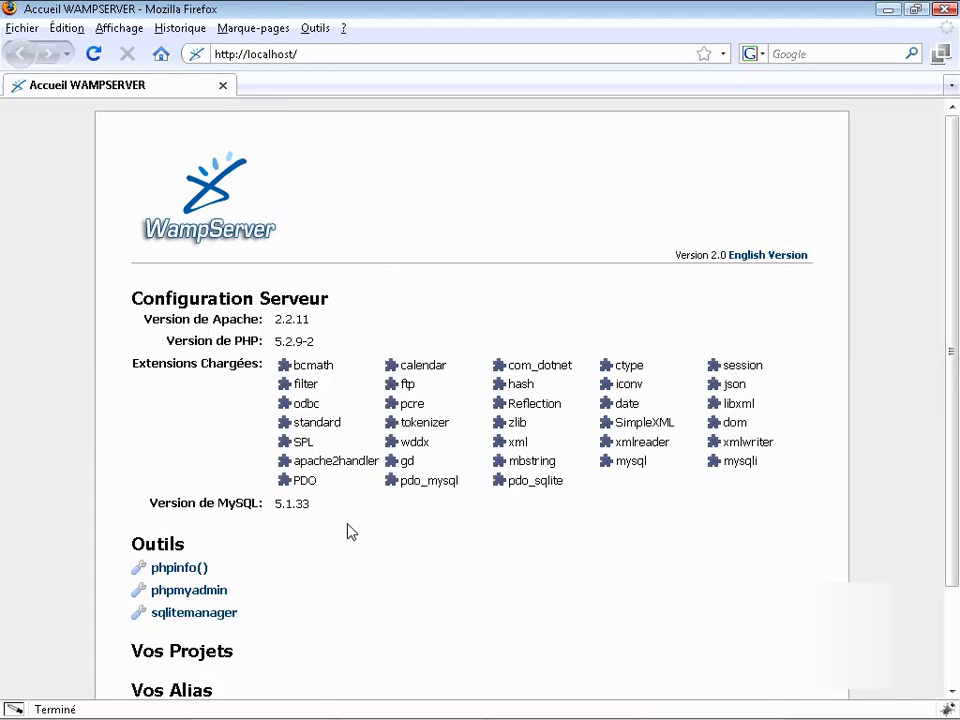
Open phpinfo() in a new browser tab and examine the PHP configuration settings
scroll(322, 519, "down", 2)
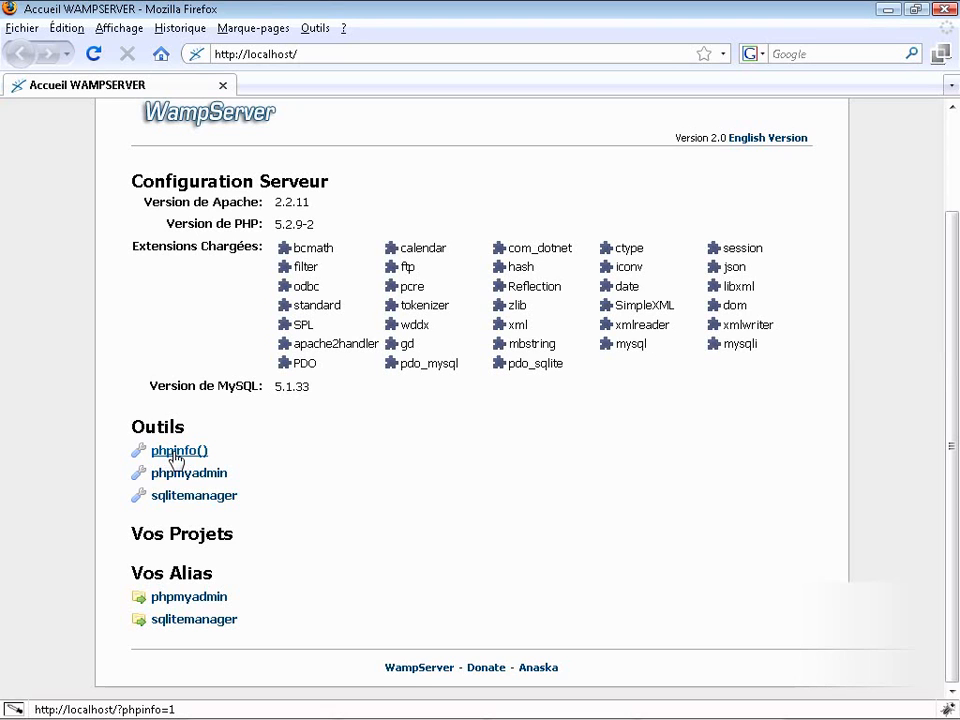
right_click(175, 457)
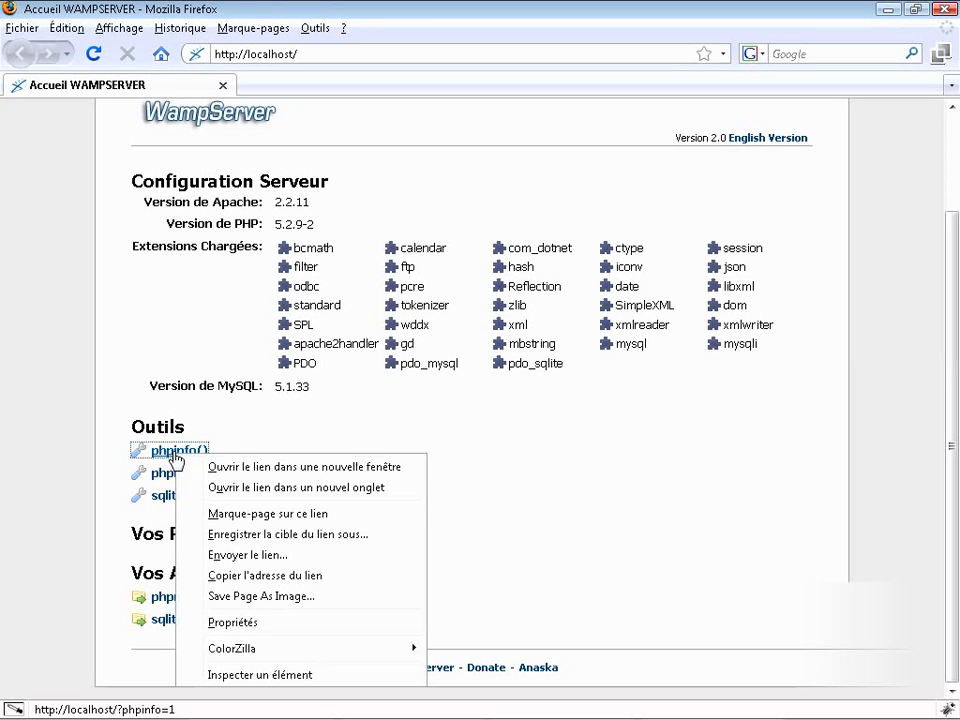
left_click(272, 496)
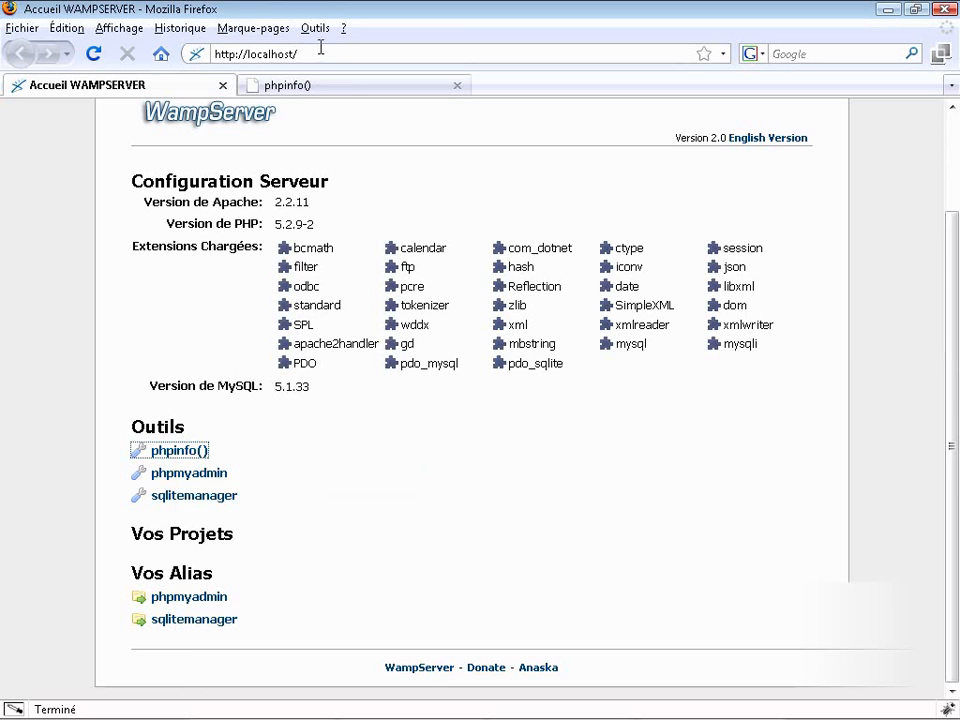
left_click(358, 88)
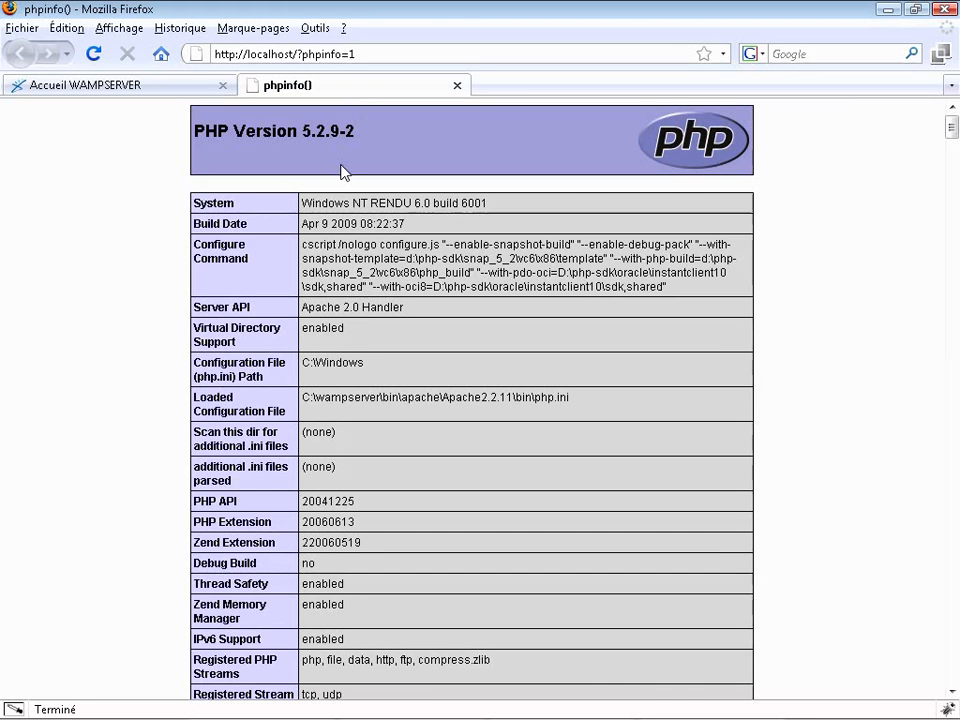
scroll(330, 207, "down", 10)
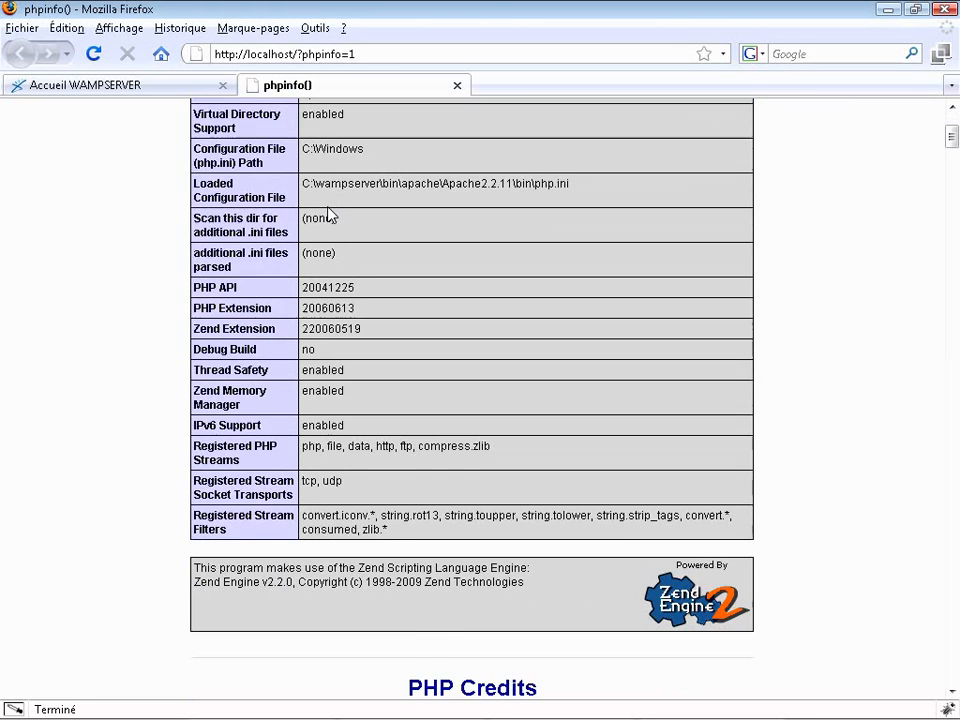
scroll(325, 215, "down", 18)
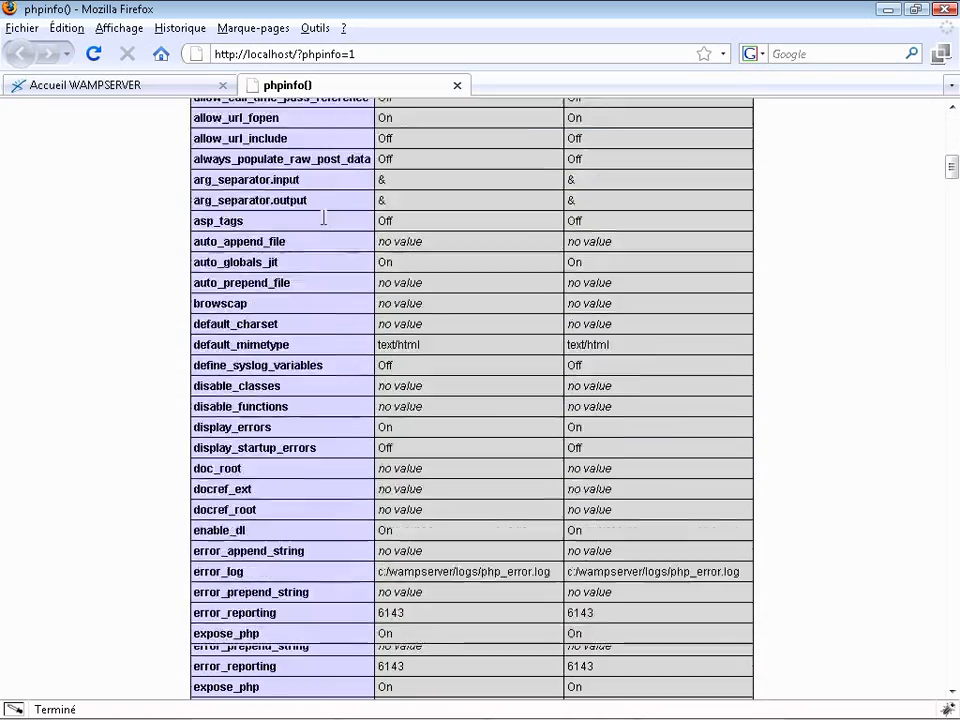
scroll(324, 227, "down", 18)
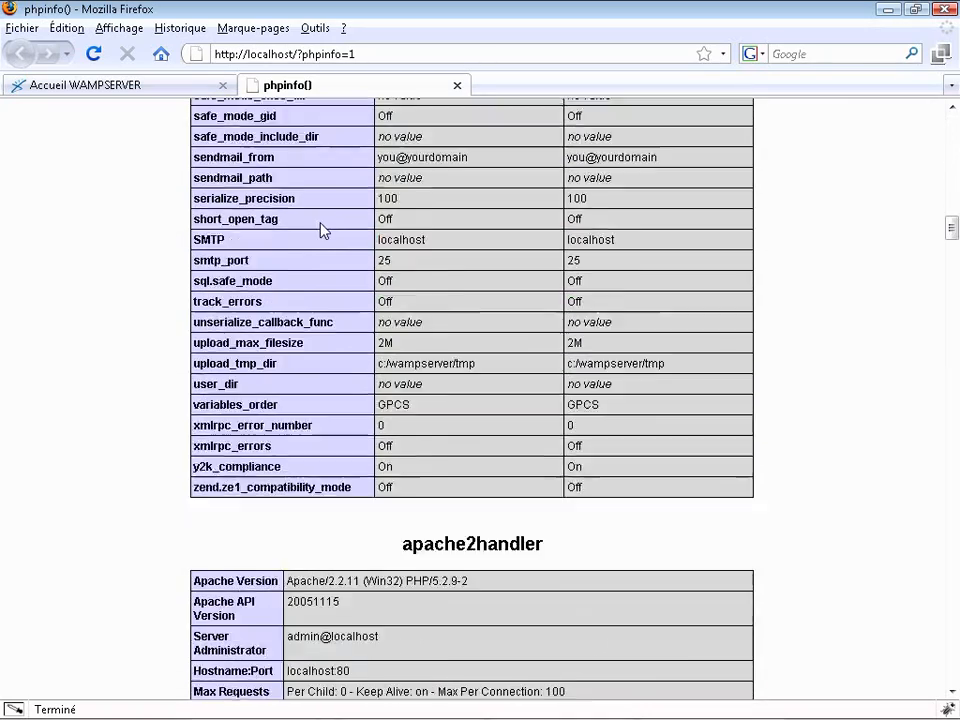
scroll(322, 230, "up", 8)
scroll(322, 230, "down", 4)
scroll(322, 230, "up", 20)
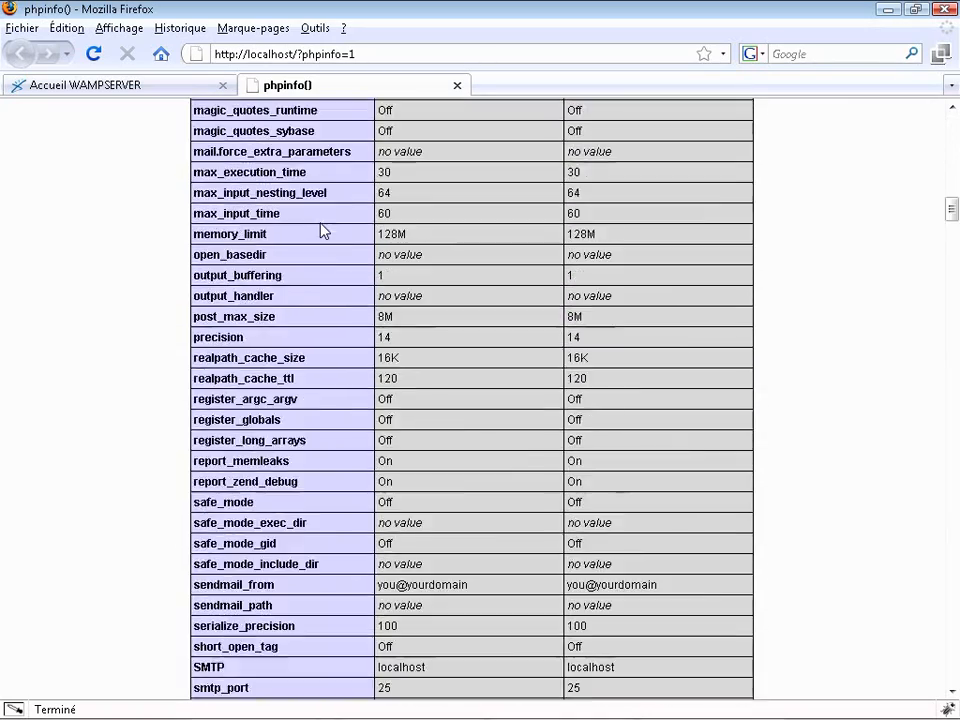
scroll(322, 230, "up", 19)
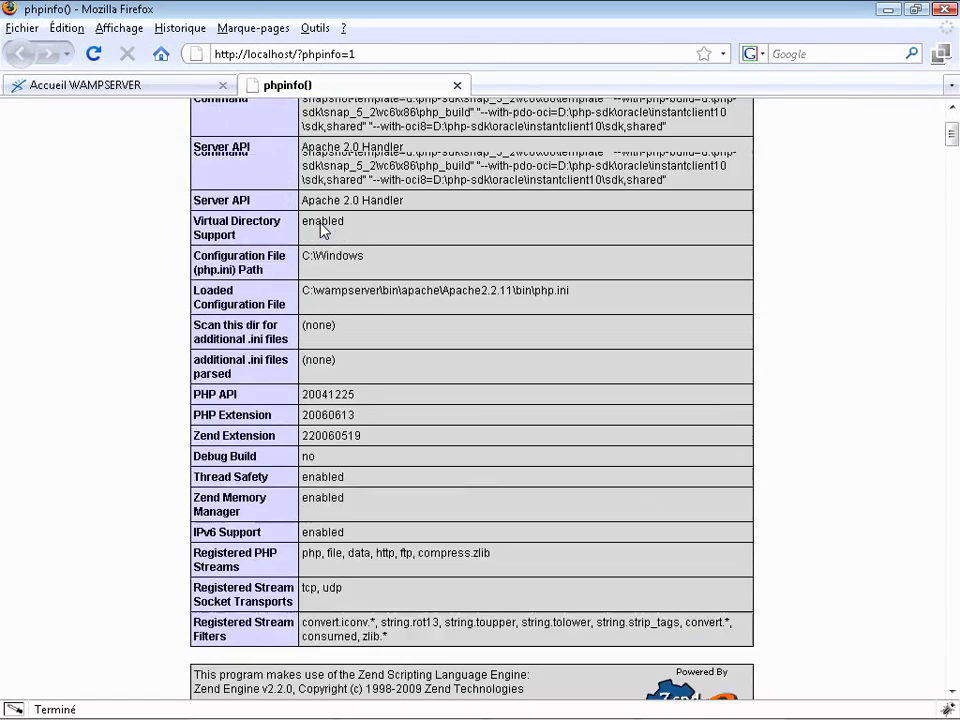
View the phpMyAdmin home page from the WampServer home page's tools, and return to the WampServer home page
left_click(165, 87)
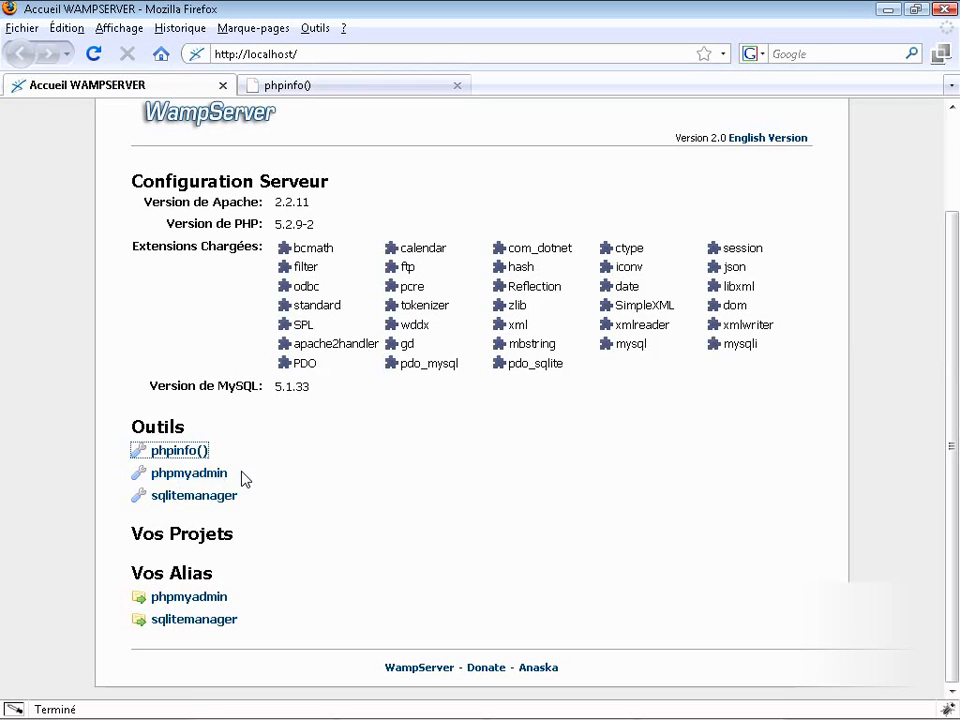
left_click(172, 482)
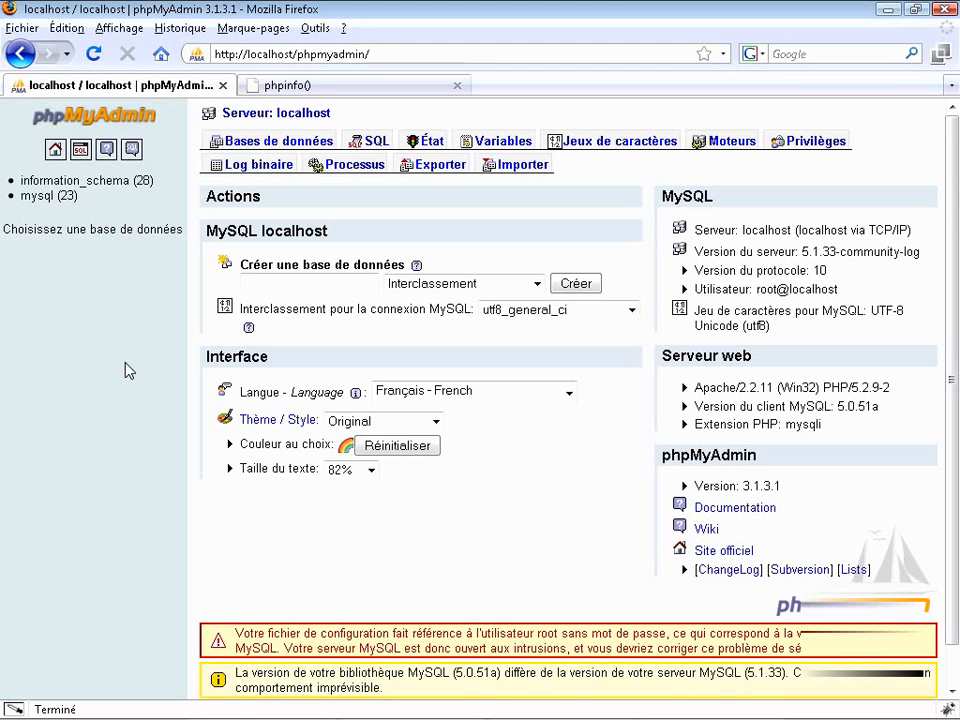
left_click(20, 54)
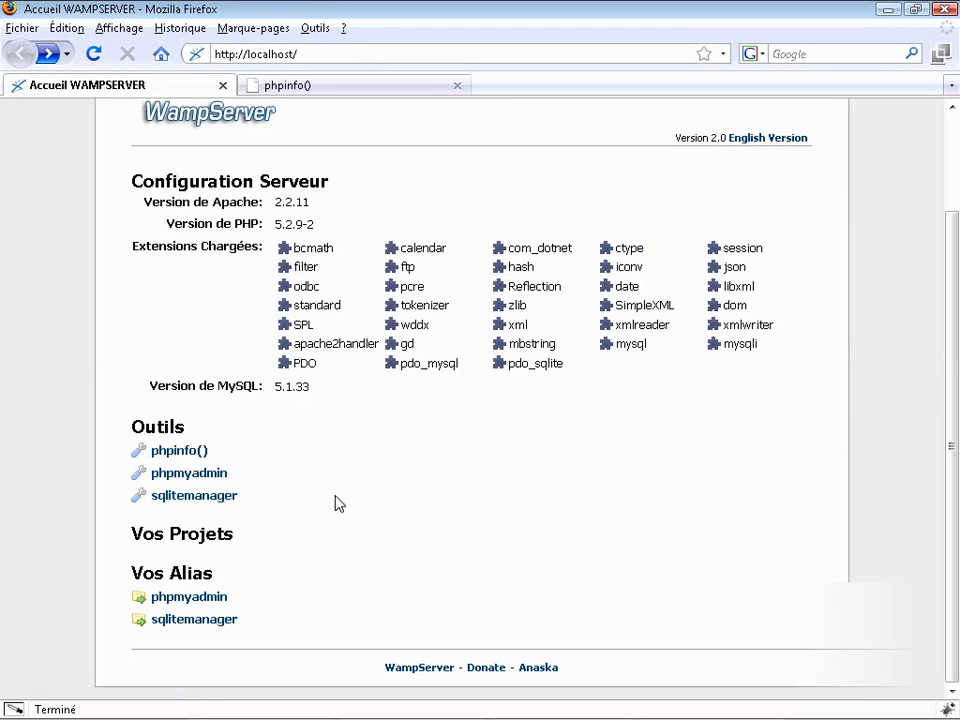
Highlight the "Vos Projets" and "Vos Alias" headings on the WampServer home page to examine those sections
left_click_drag(134, 535, 252, 546)
left_click(252, 546)
left_click_drag(132, 572, 216, 576)
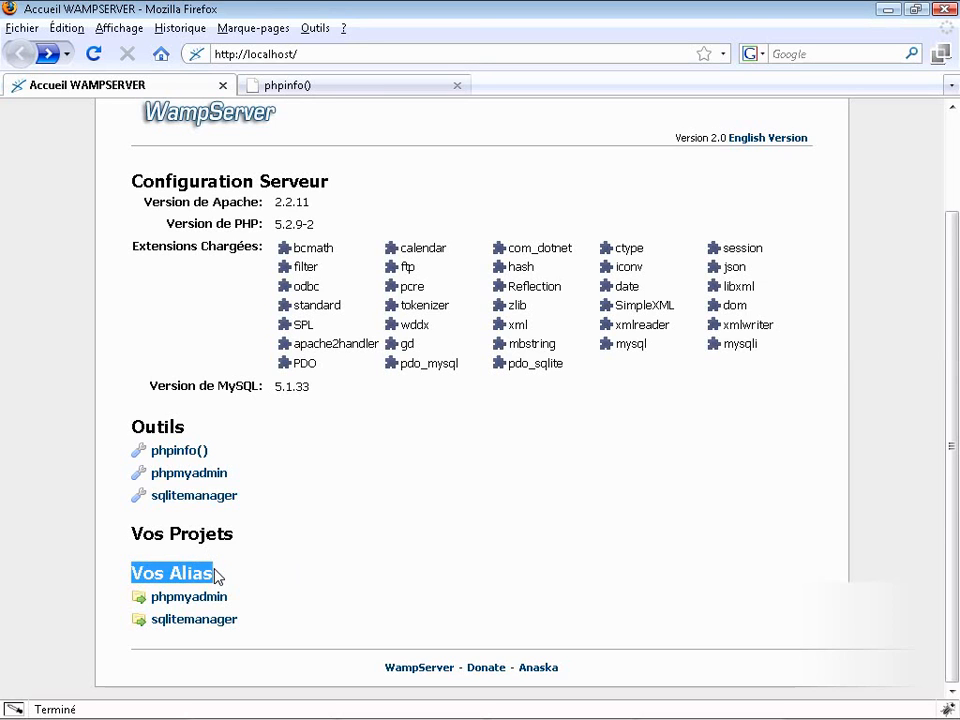
Open WampServer's www directory to view the web files stored there, and close the folder window
left_click(277, 585)
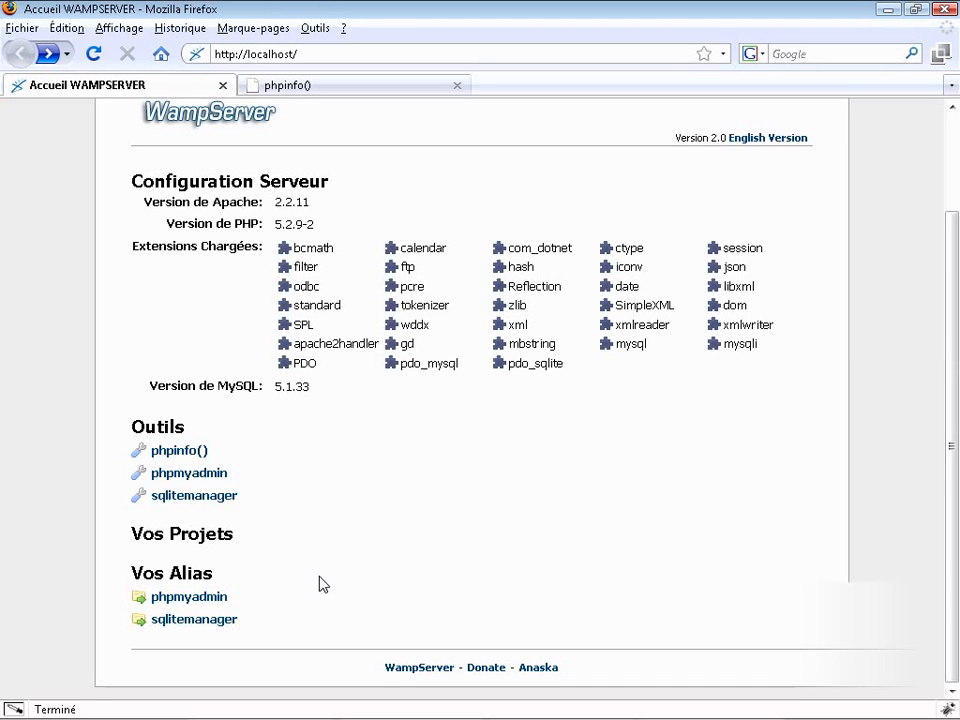
scroll(313, 598, "up", 1)
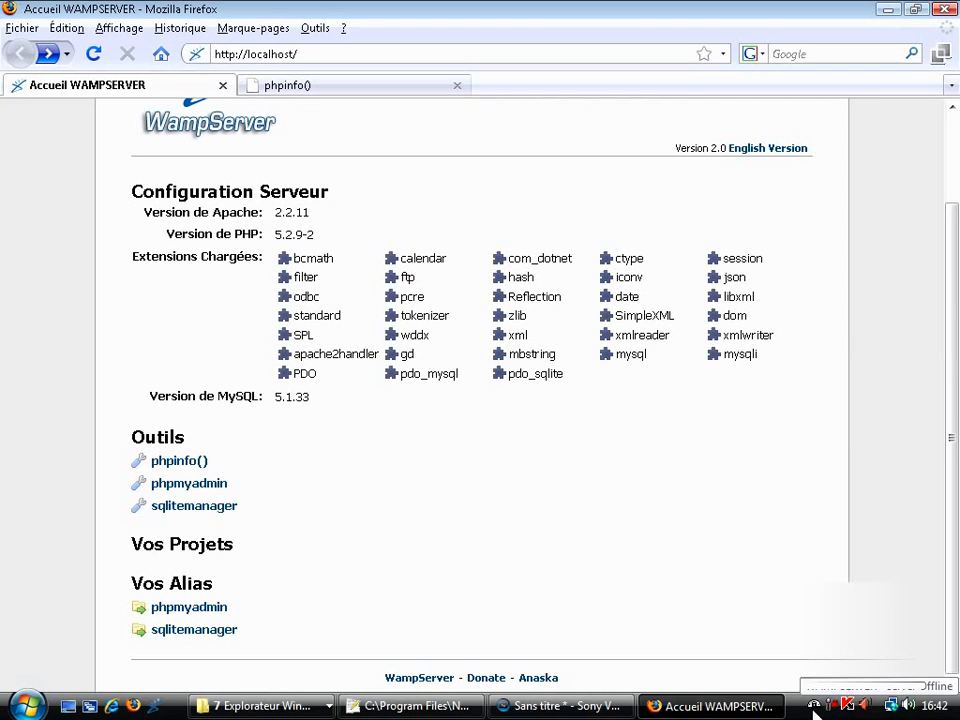
left_click(815, 708)
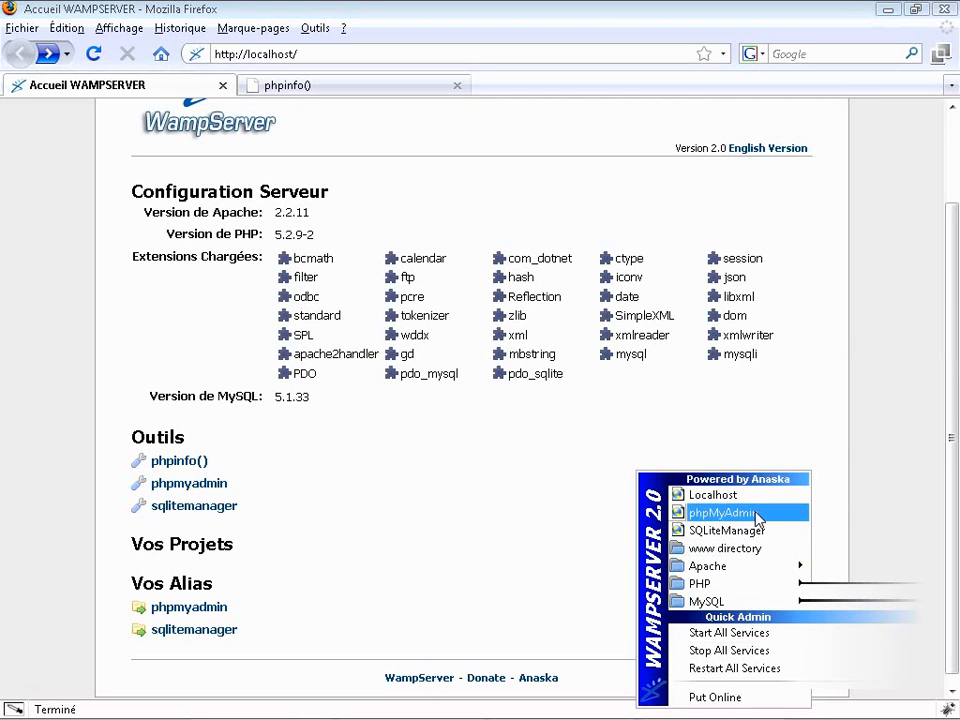
left_click(737, 559)
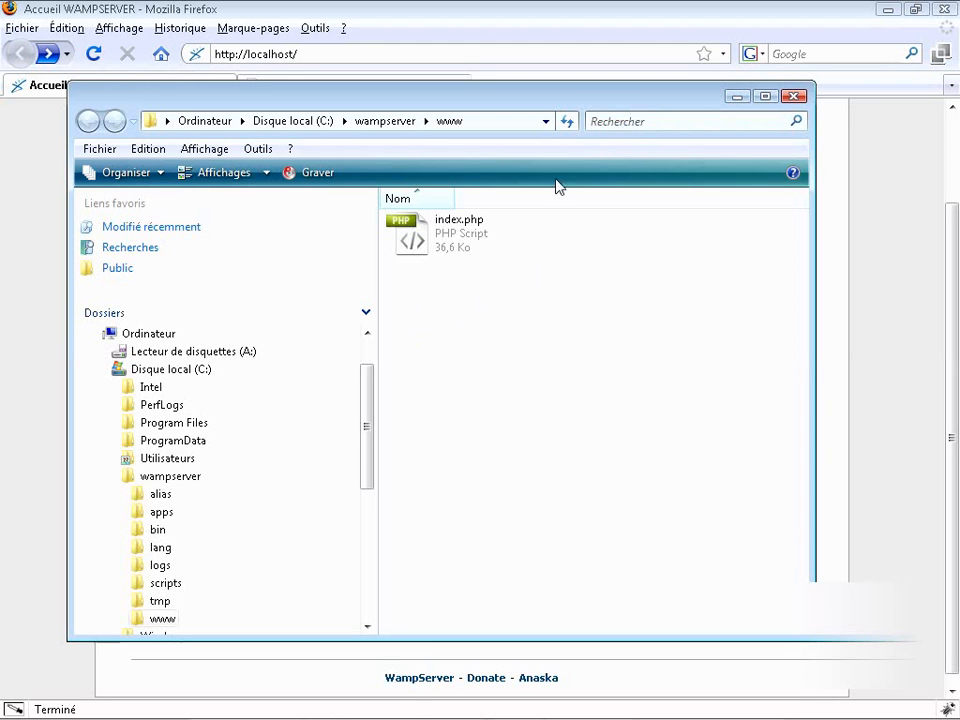
left_click(793, 96)
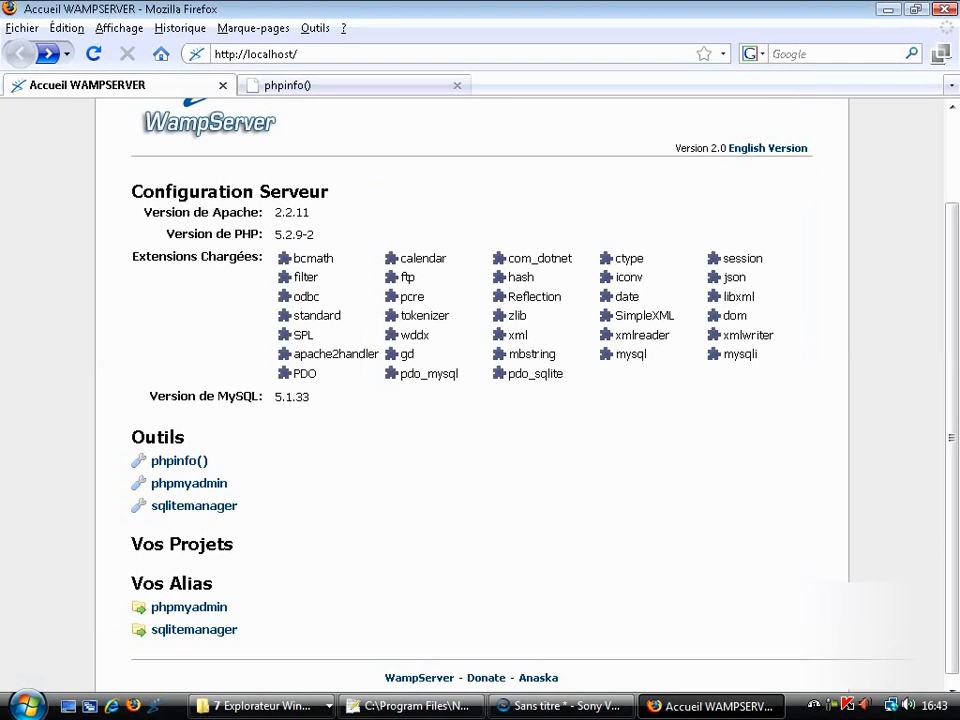
Look through WampServer's Apache and PHP options and restart all of its services
left_click(814, 705)
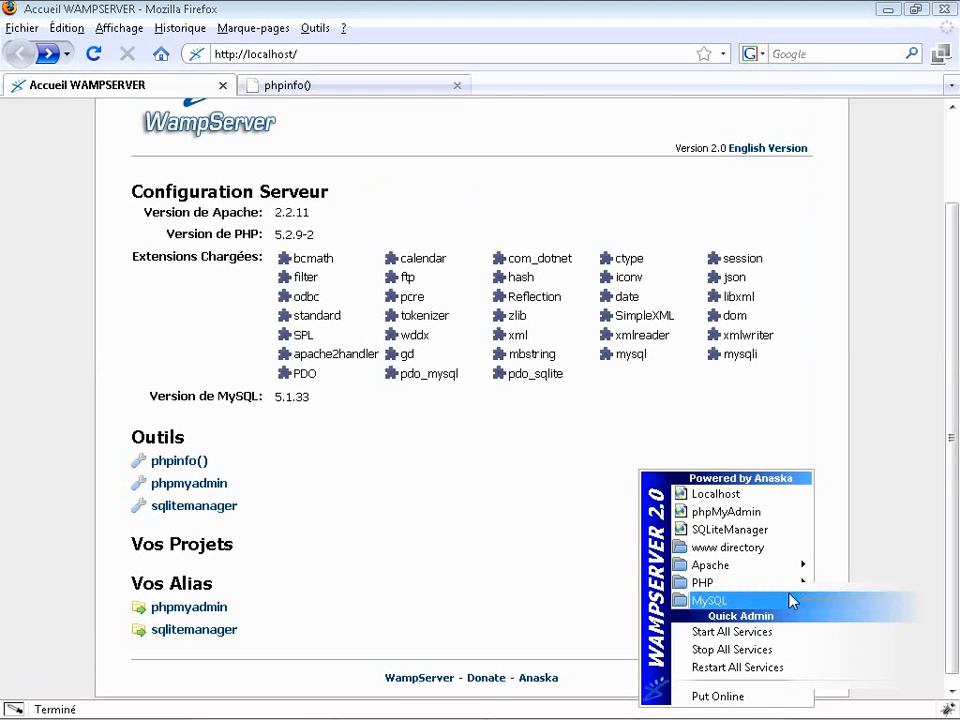
mouse_move(782, 575)
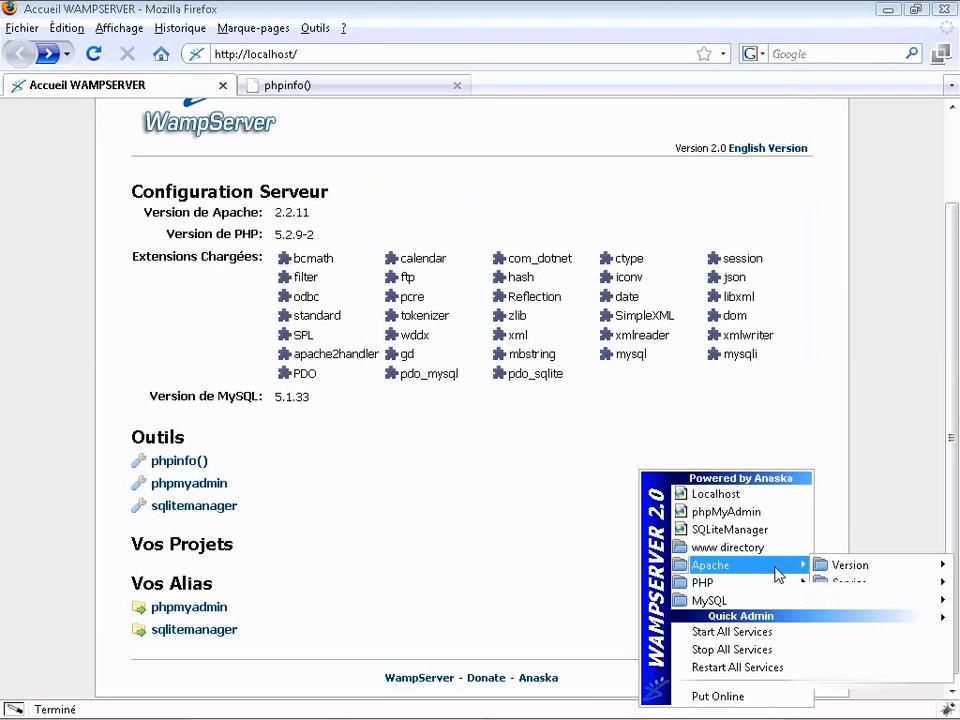
mouse_move(745, 585)
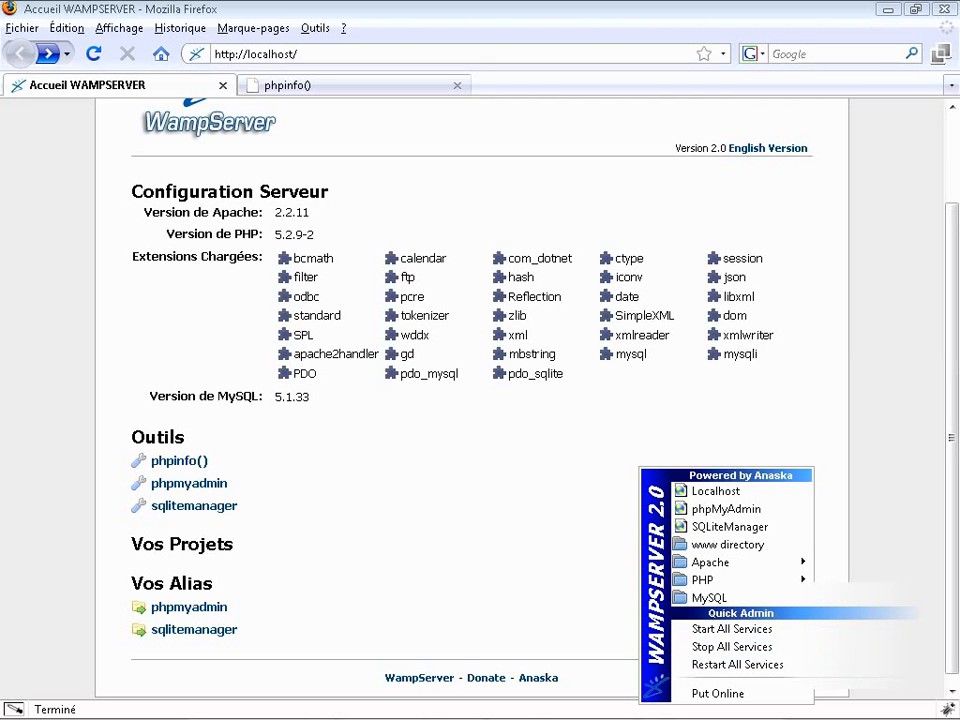
left_click(726, 666)
Bring up the running WampServer's secondary options that include Exit
mouse_move(822, 712)
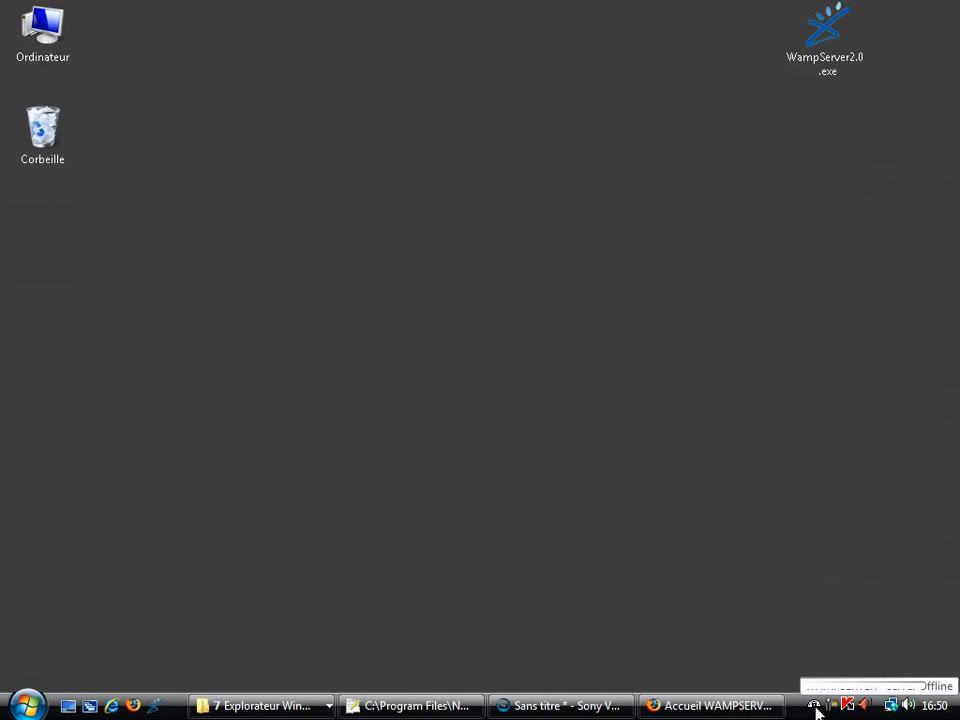
right_click(815, 708)
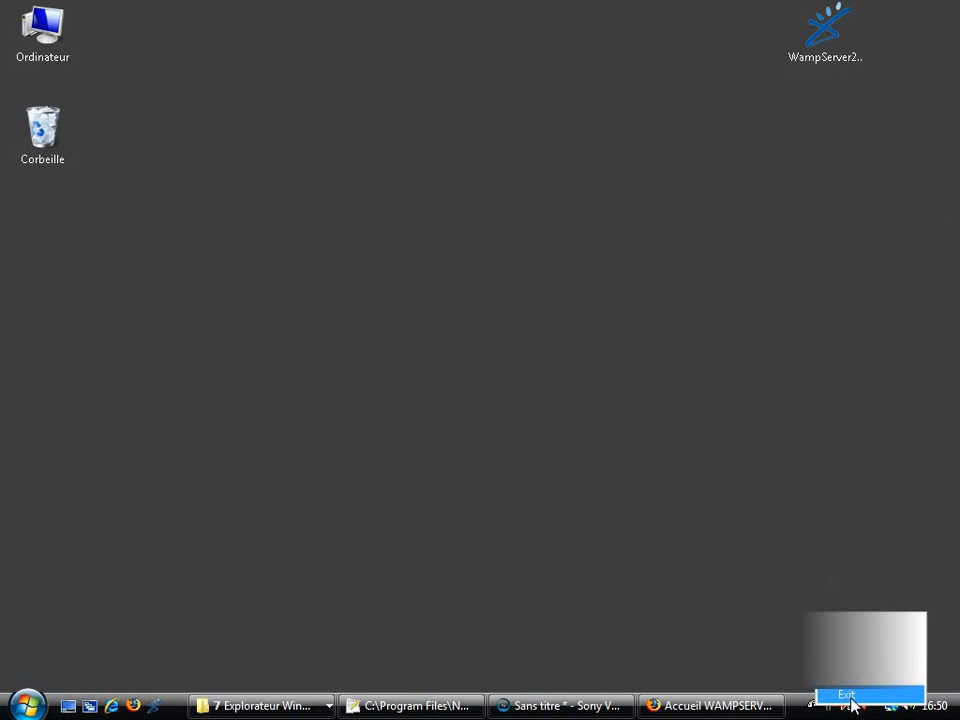